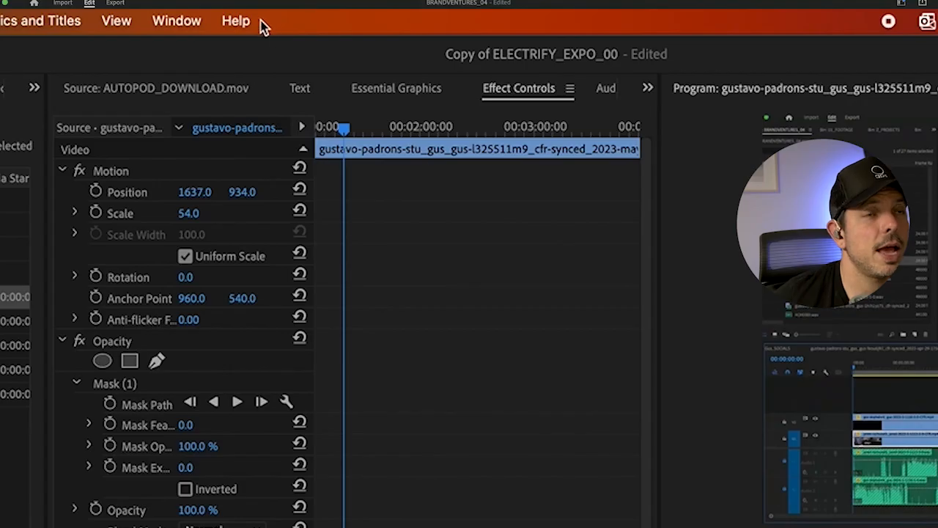
Step: Open the AutoPod Multi-Camera Editor extension and sign in with the account e-mail and licence key
click(161, 24)
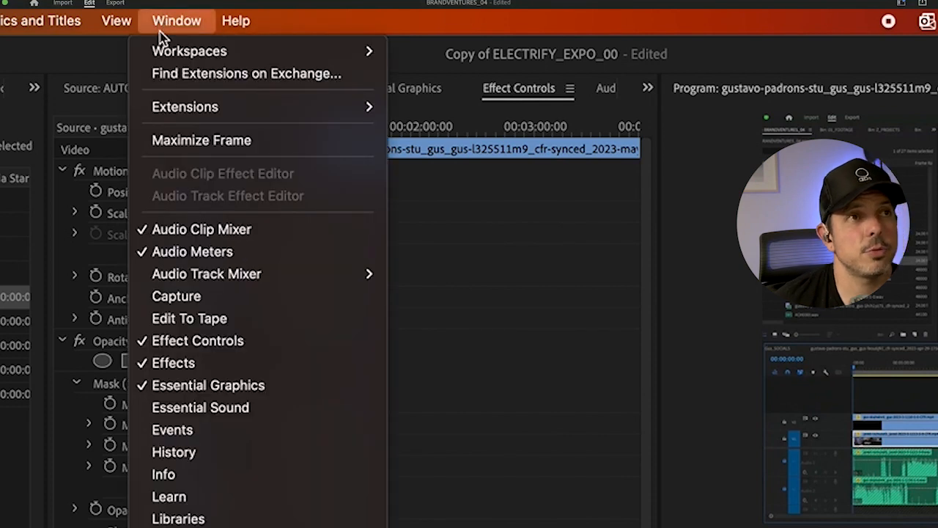
mouse_move(176, 110)
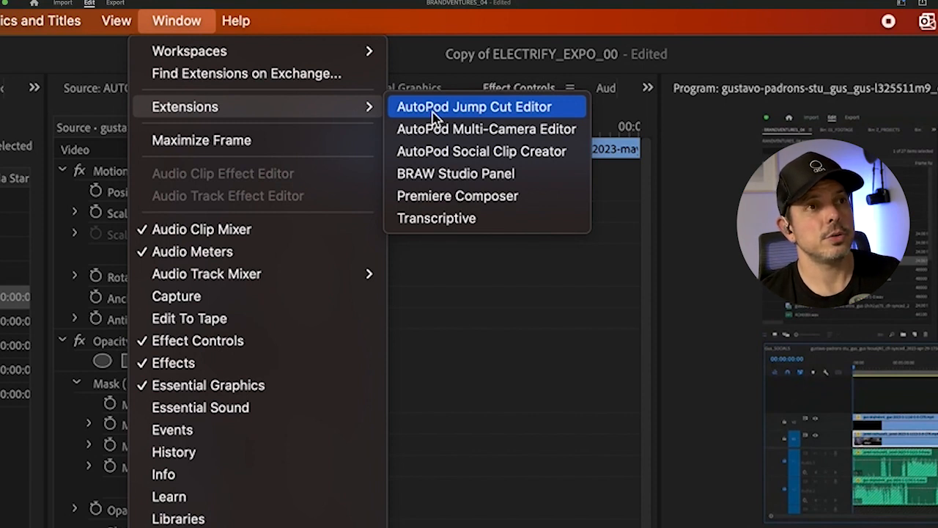
click(435, 131)
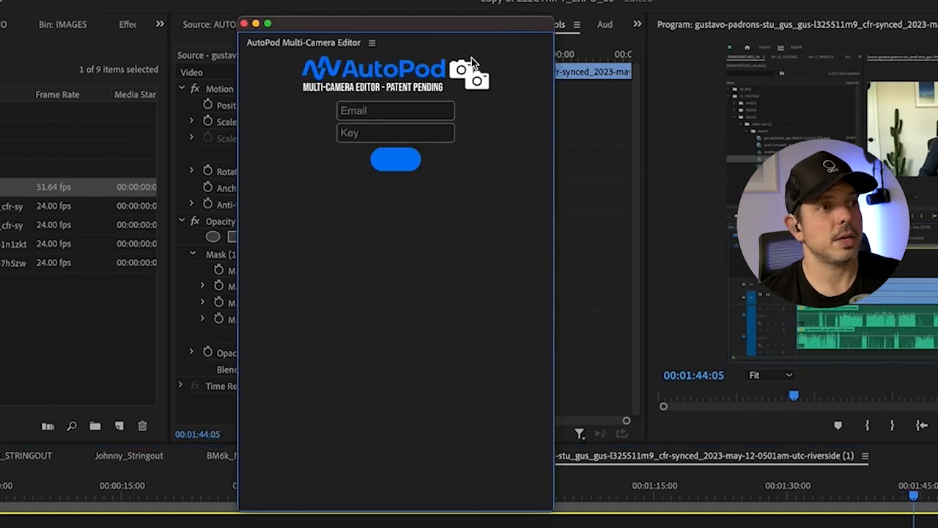
click(372, 112)
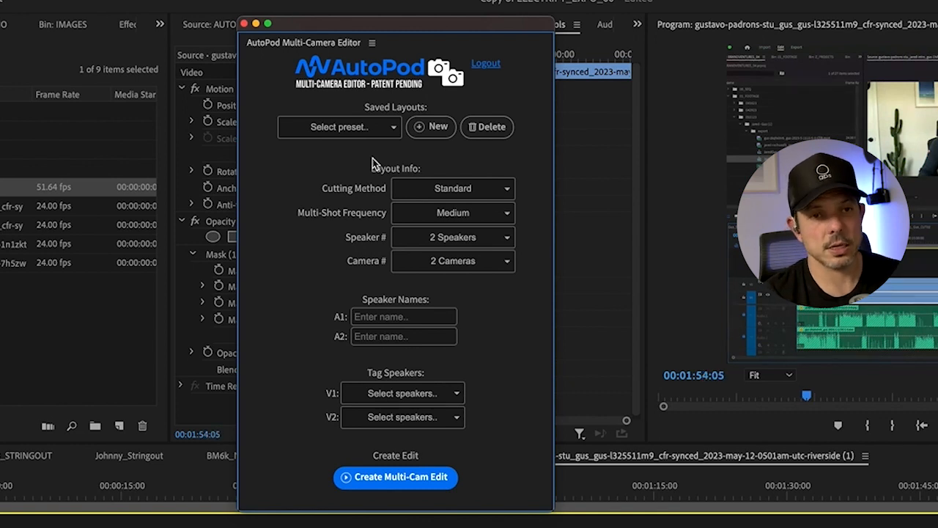
Step: Load the saved layout preset The Brandventures in the Multi-Camera Editor
click(386, 130)
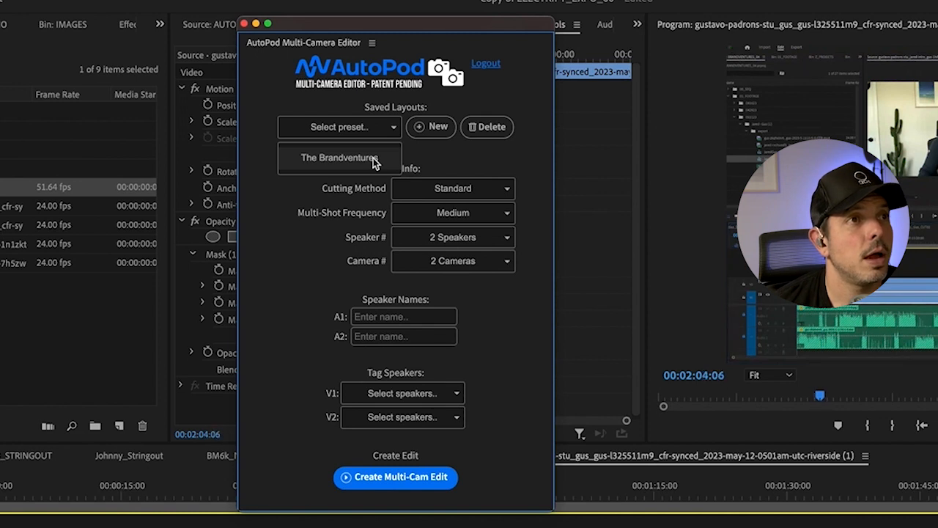
click(373, 160)
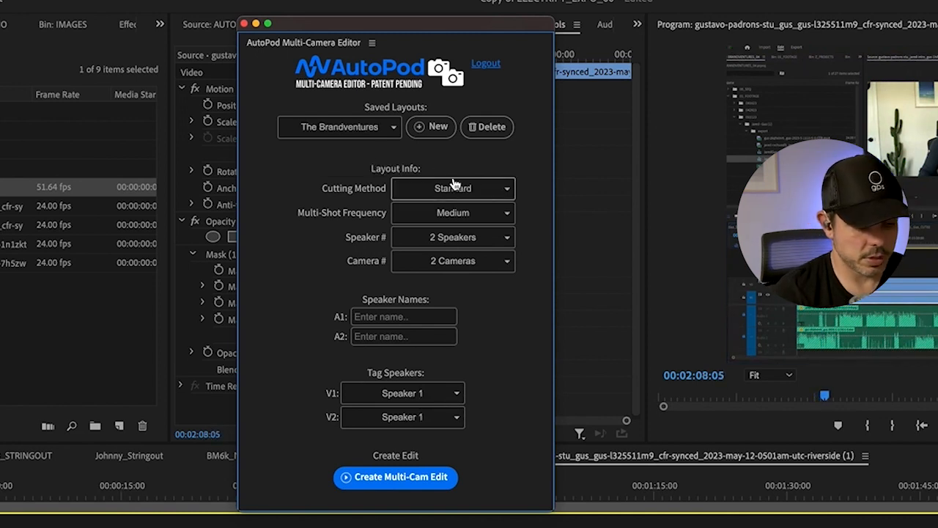
click(359, 135)
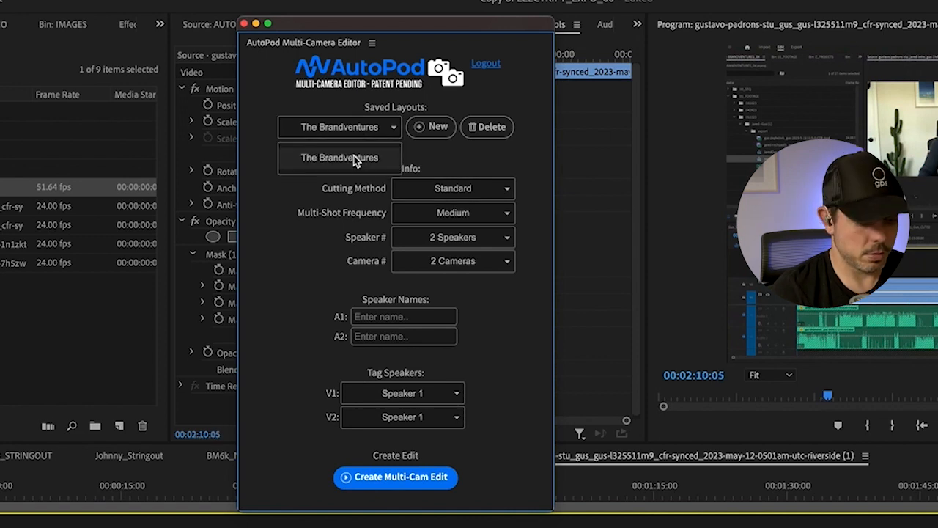
click(353, 160)
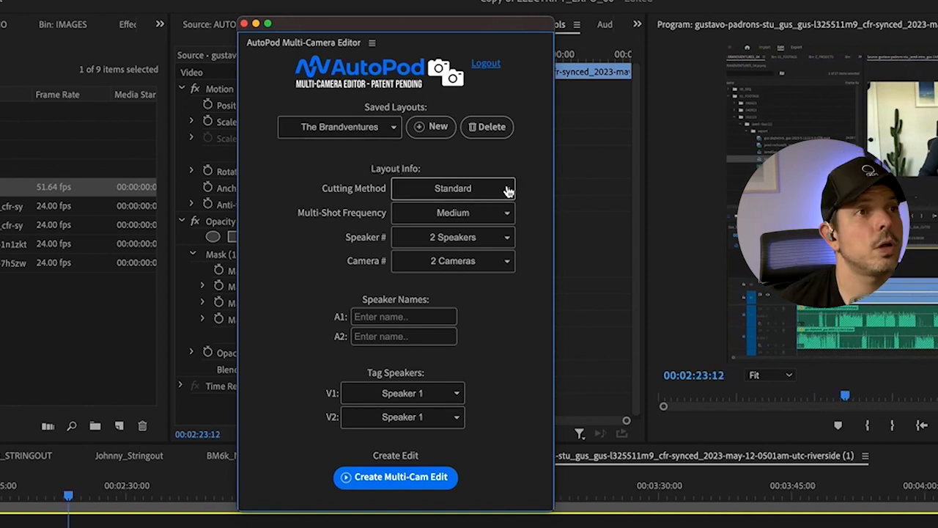
Step: Set the layout's cutting method to Enable/Disable and its multi-shot frequency to Low
click(508, 189)
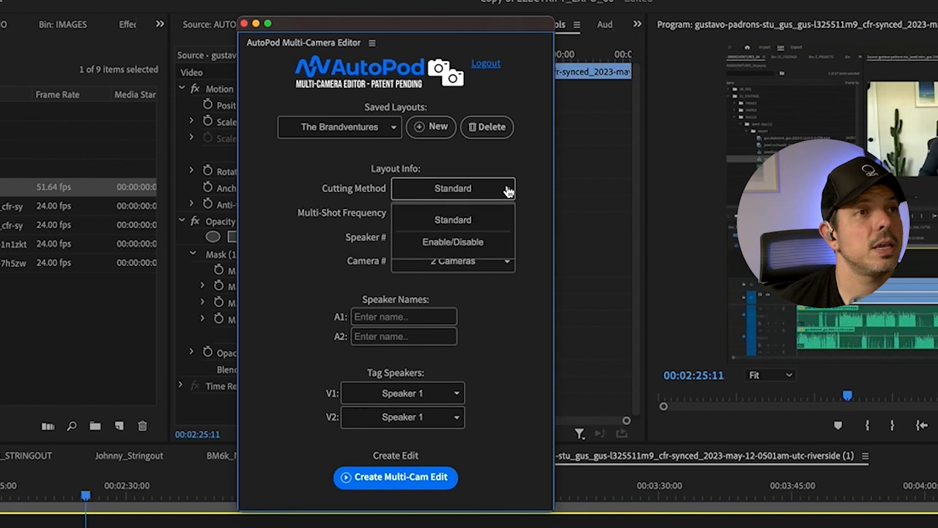
click(465, 244)
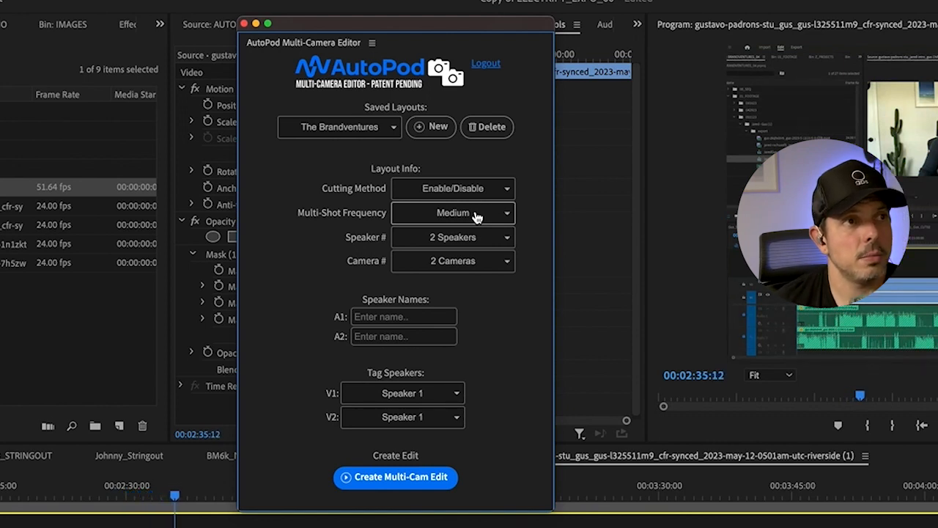
click(475, 214)
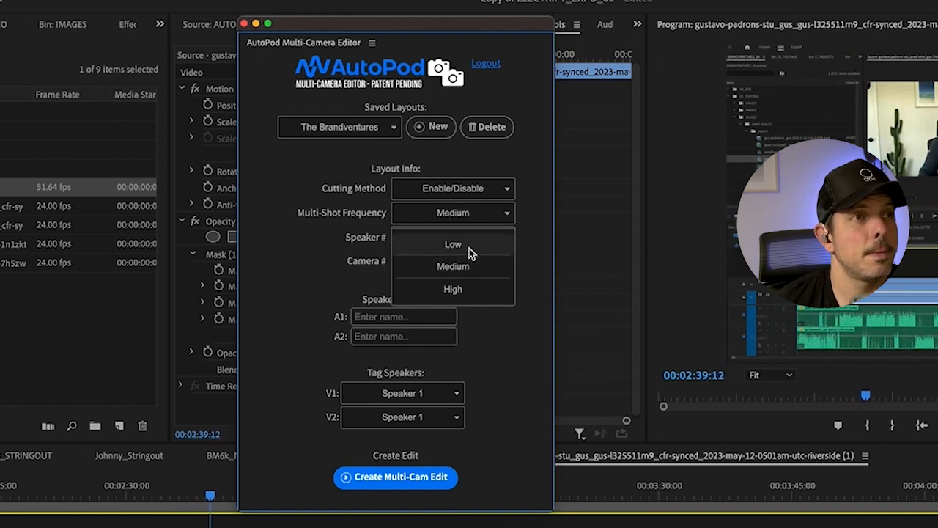
click(469, 248)
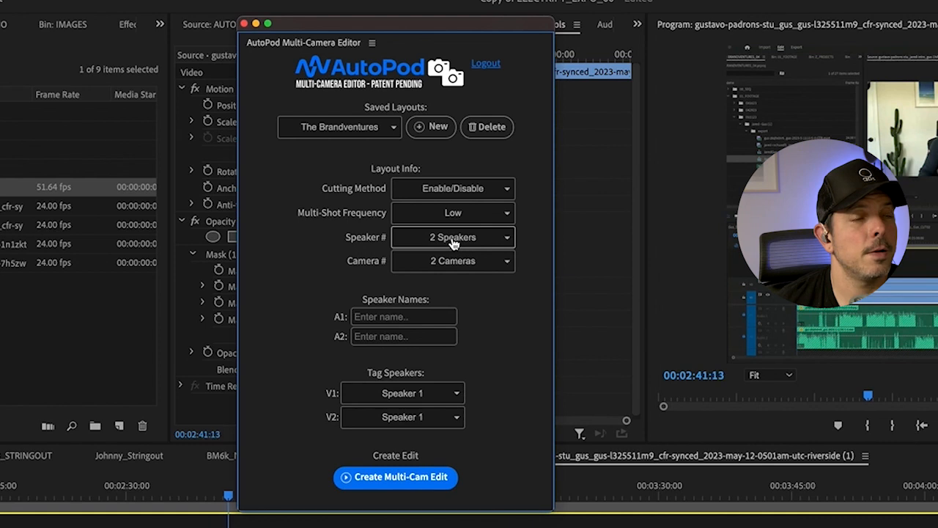
Step: Configure the layout for 2 speakers and 2 cameras
click(454, 245)
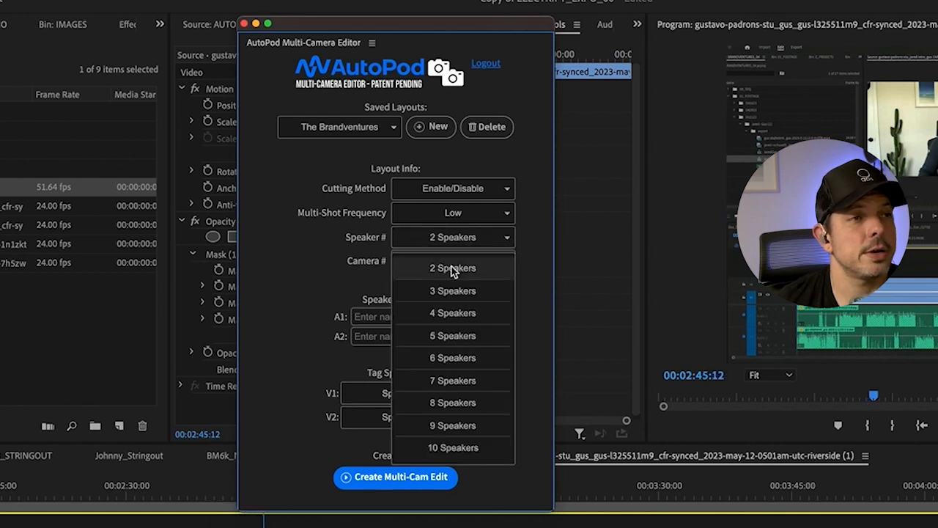
click(452, 268)
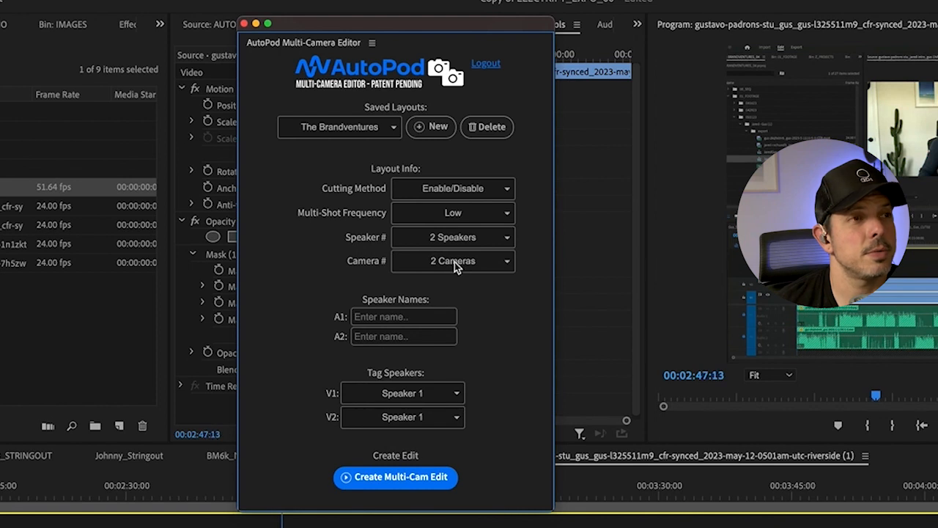
click(475, 262)
click(461, 296)
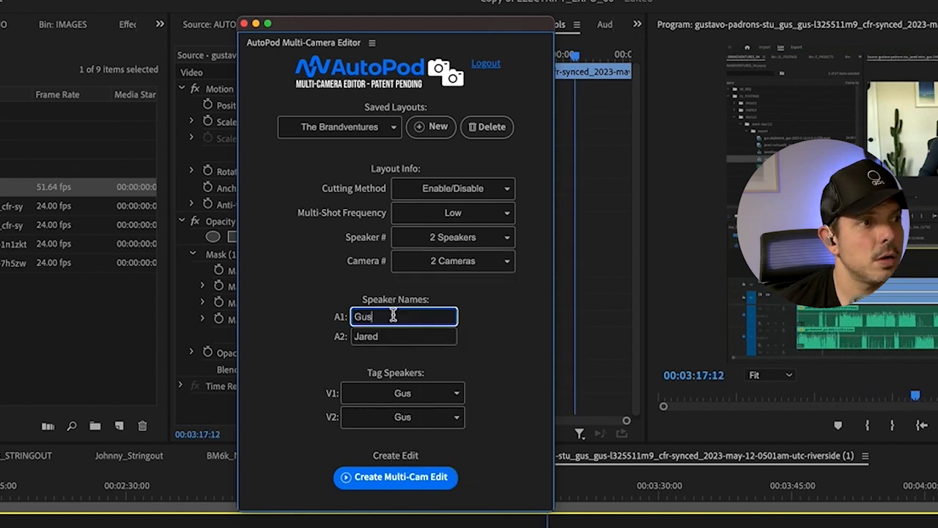
Step: Swap the two speakers' first names between audio tracks A1 and A2
double_click(394, 315)
text(Jared)
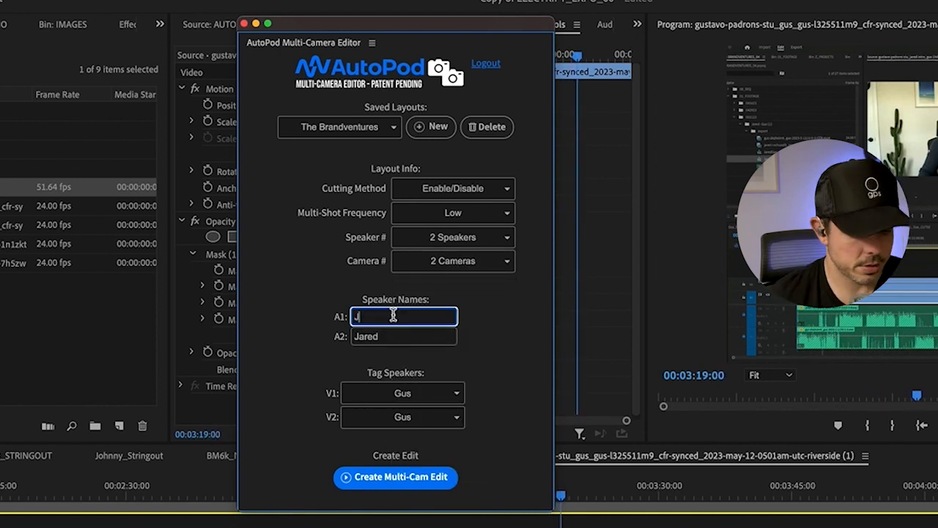
double_click(394, 336)
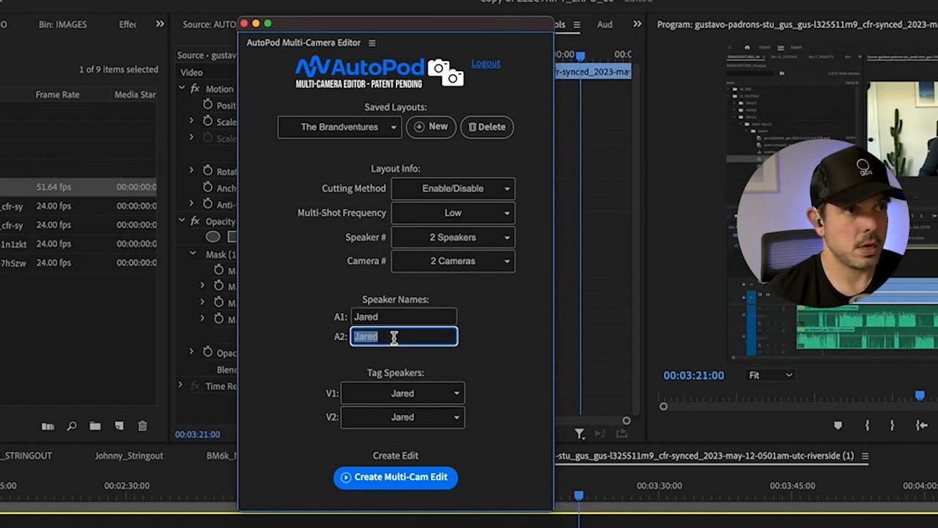
text(Gus)
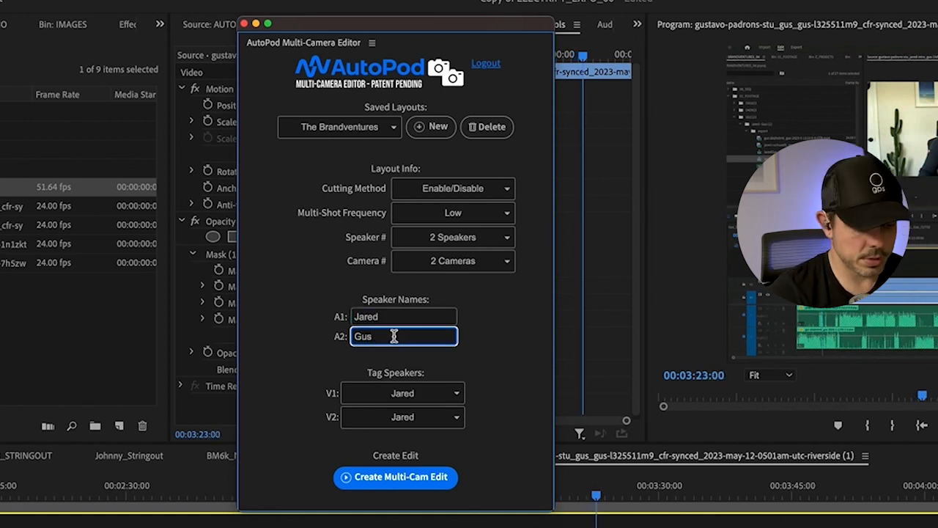
click(497, 372)
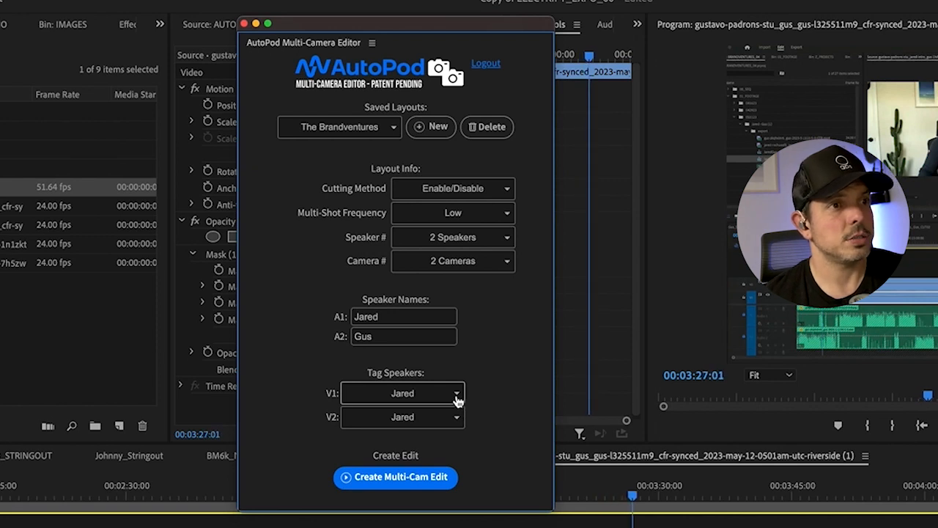
Step: Tag video track V1 with the A1 speaker and video track V2 with the A2 speaker
click(457, 397)
click(453, 420)
click(453, 418)
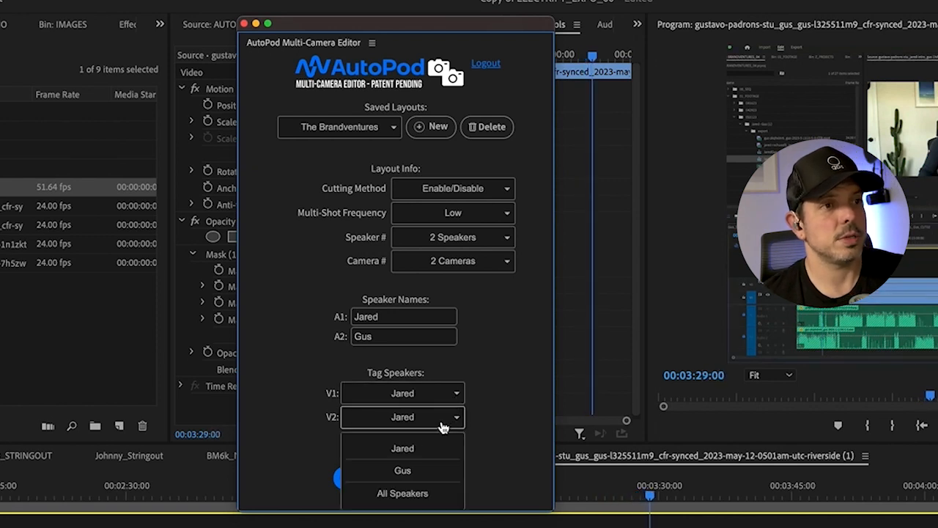
click(403, 474)
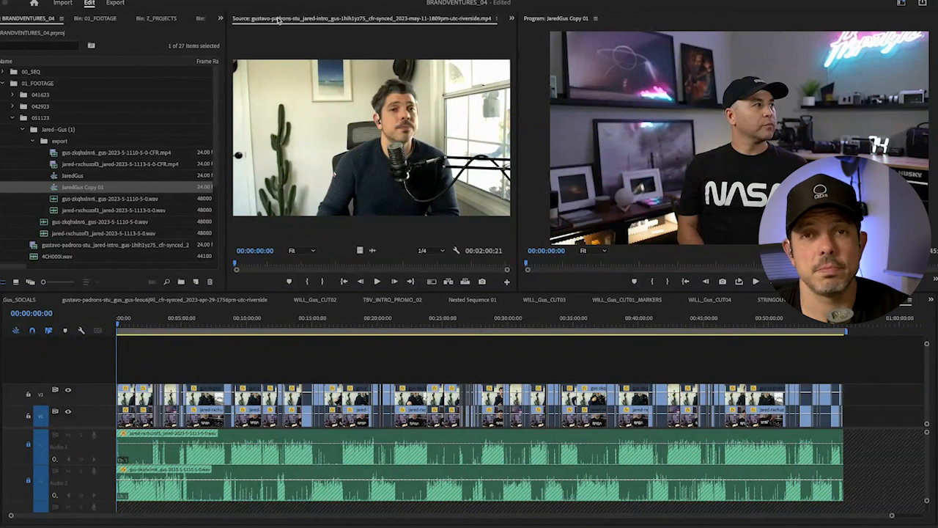
Step: Scrub through the first minutes of the multi-cam sequence to examine how its camera cuts follow each speaker's audio
key(backslash)
click(147, 326)
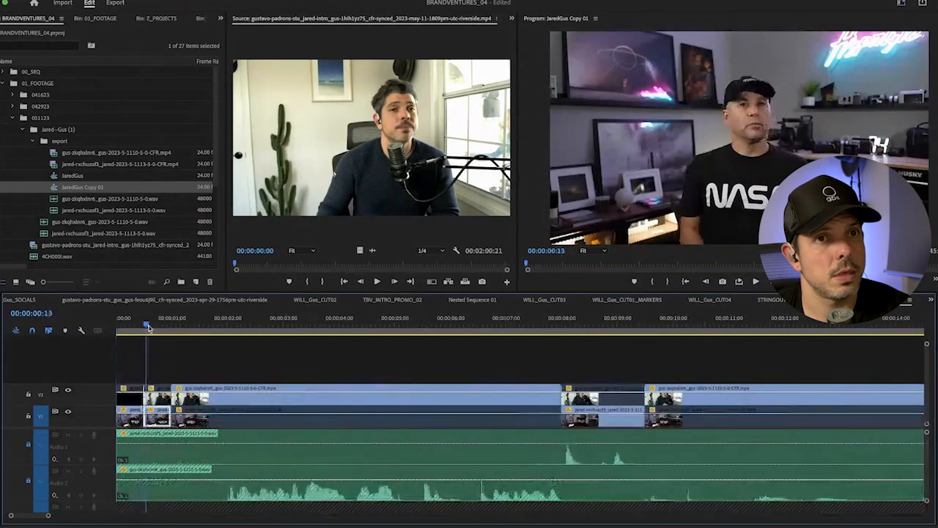
drag(149, 328, 517, 336)
key(minus)
key(minus)
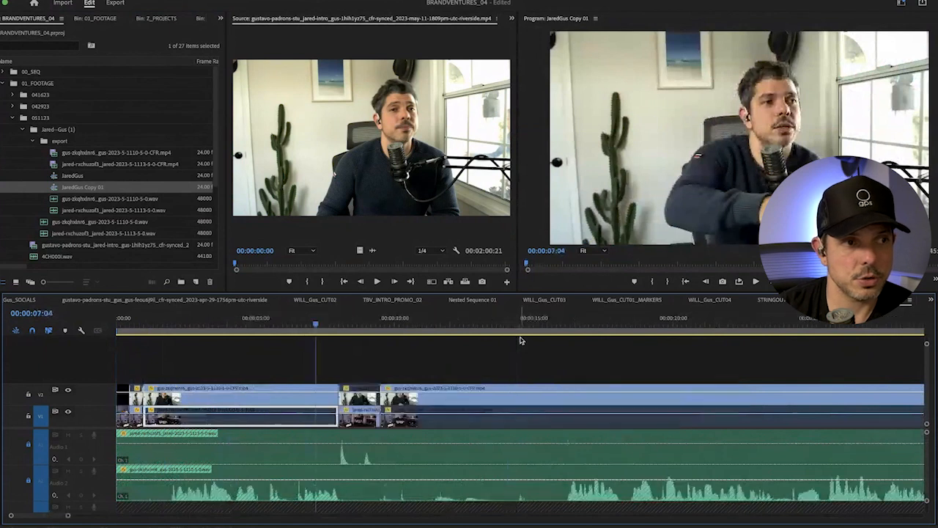
key(minus)
key(minus)
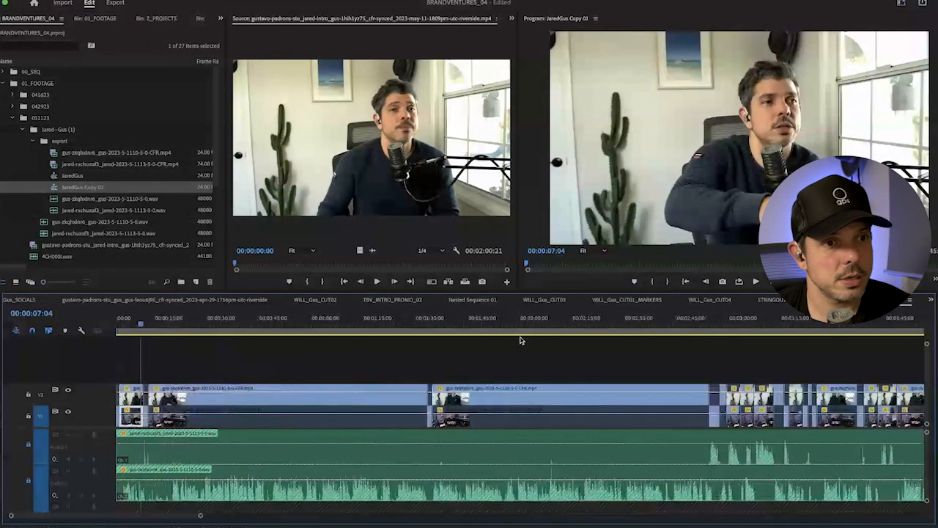
drag(663, 322, 748, 324)
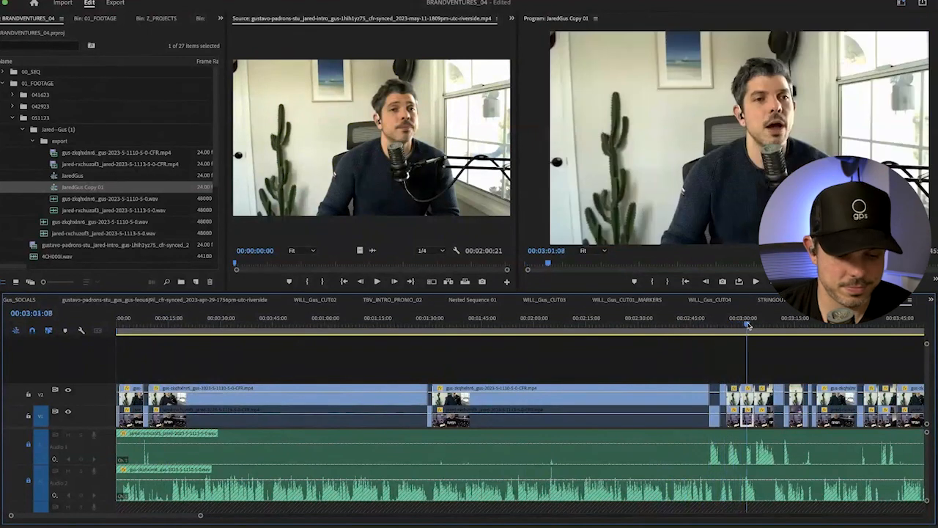
key(minus)
key(minus)
key(minus)
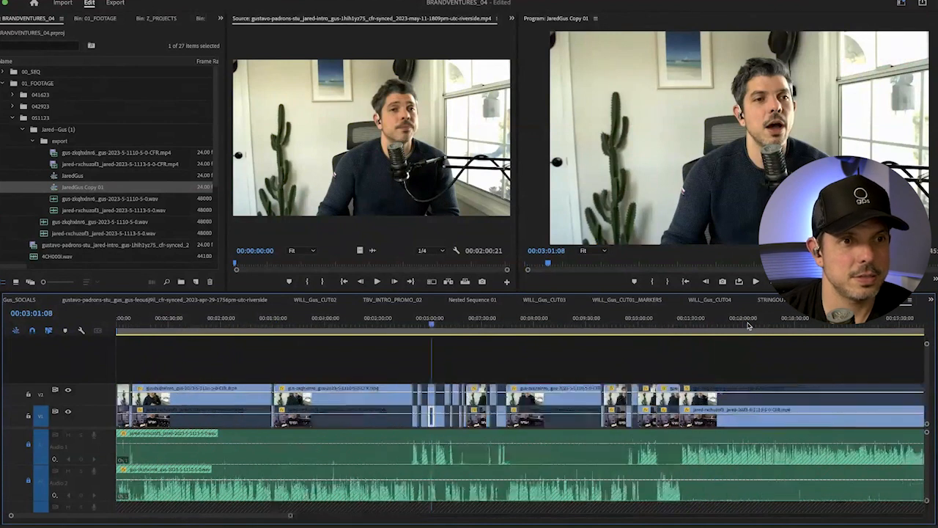
drag(462, 326, 501, 332)
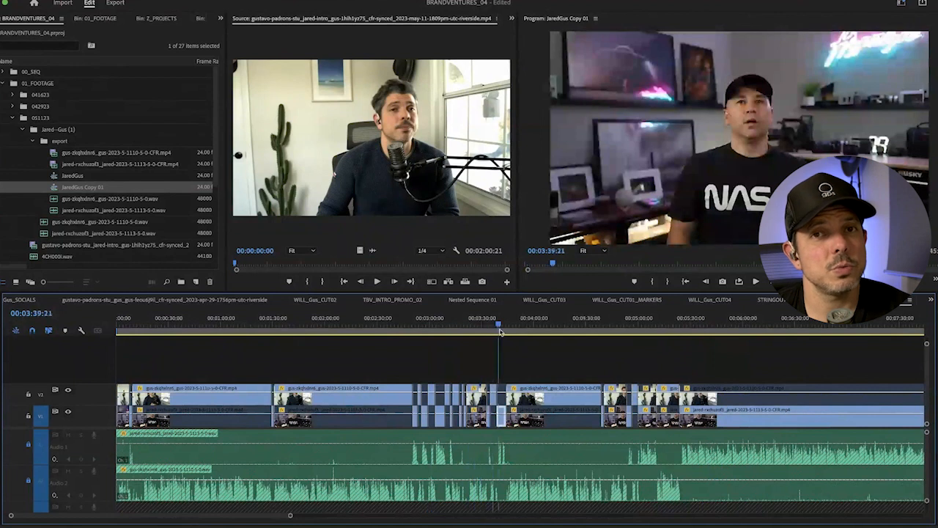